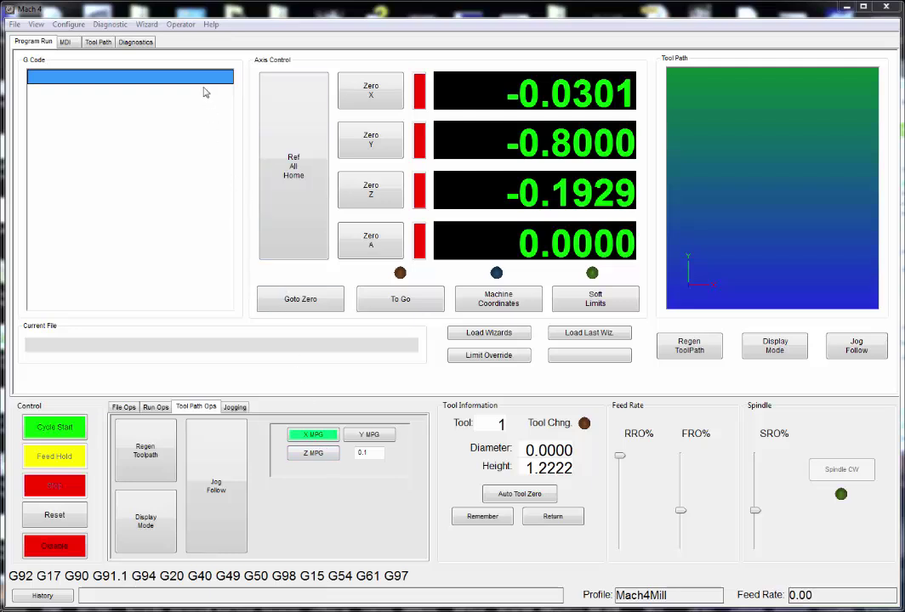
Step: Open MPGTest.mcs from the Mach4\Macros folder through Operator > Edit/Debug scripts
left_click(180, 24)
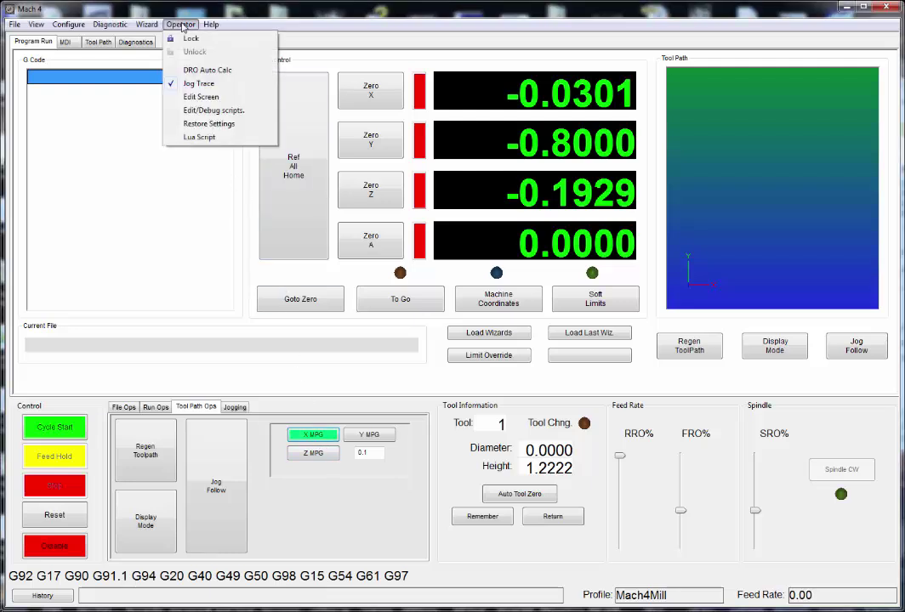
left_click(211, 114)
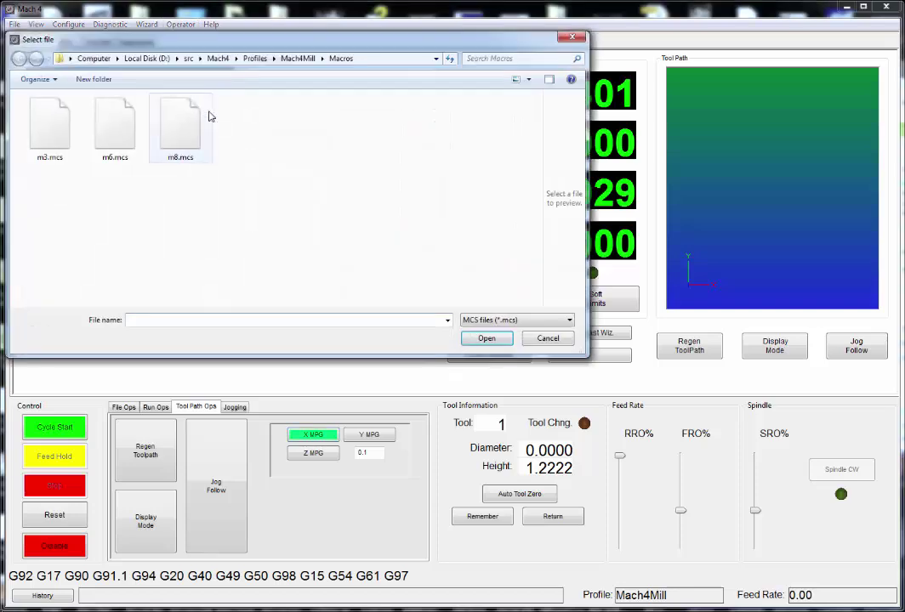
left_click(218, 58)
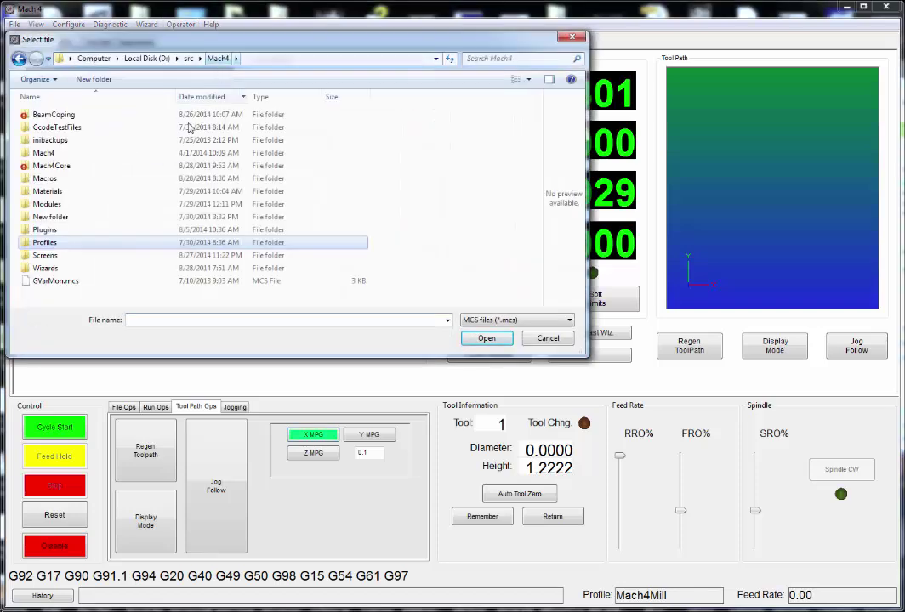
left_click(85, 182)
double_click(85, 181)
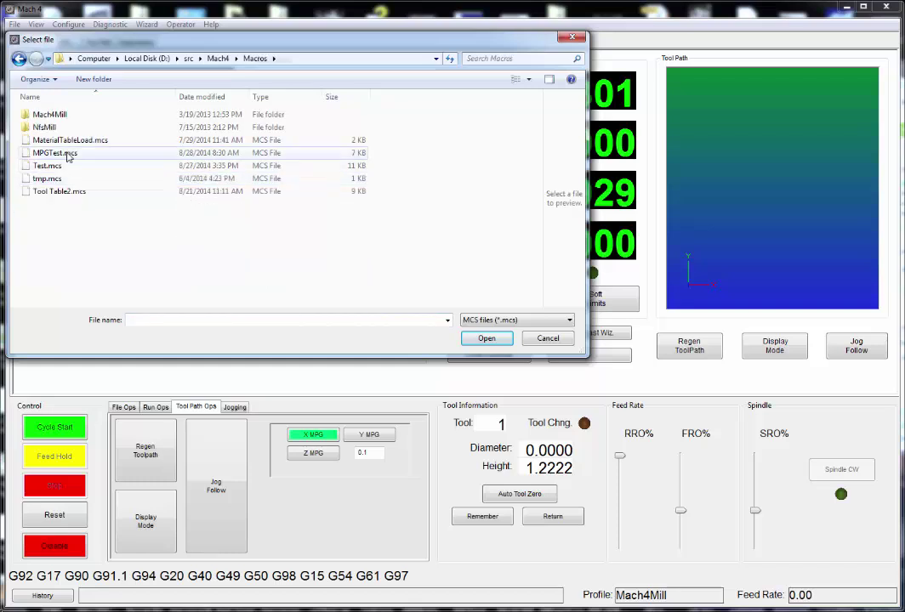
left_click(55, 153)
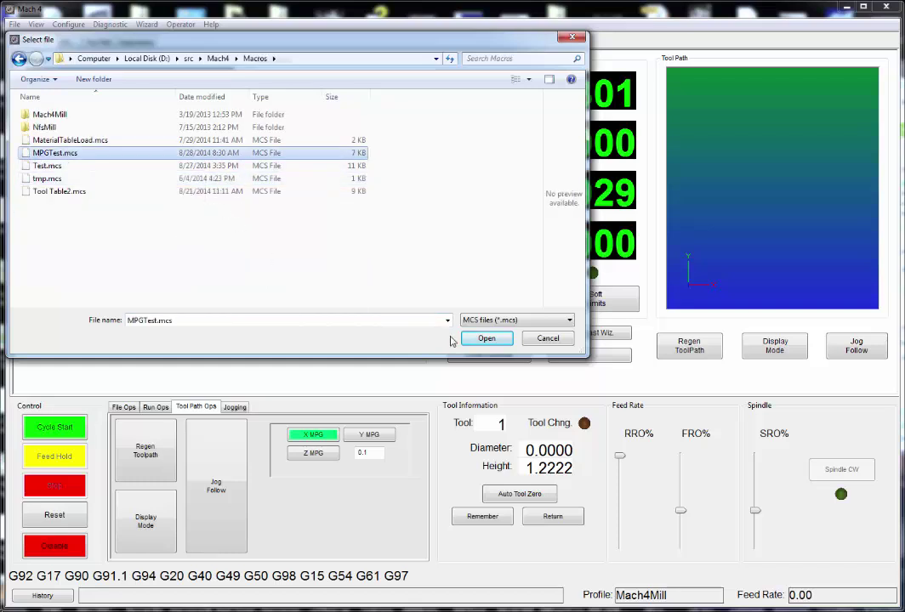
left_click(483, 340)
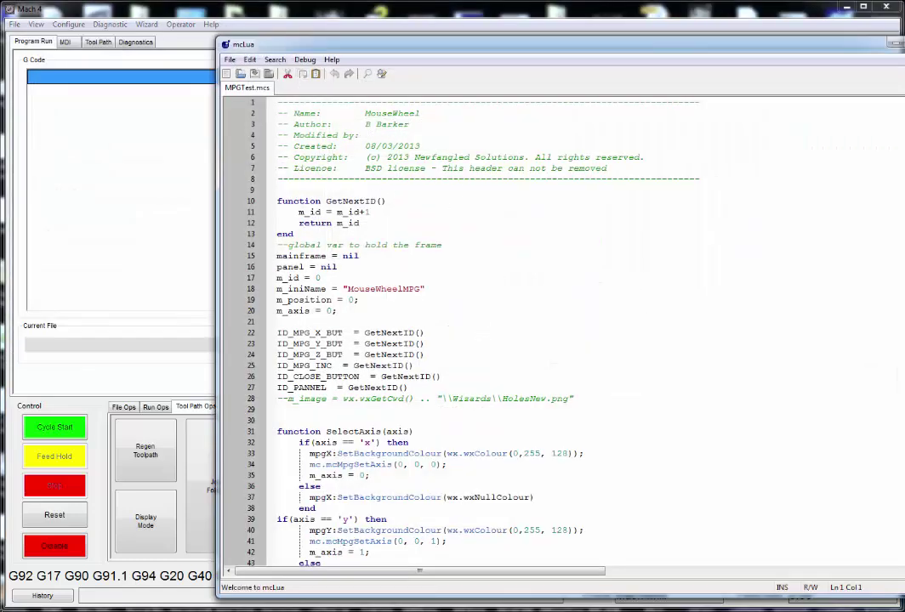
scroll(561, 332, "down", 11)
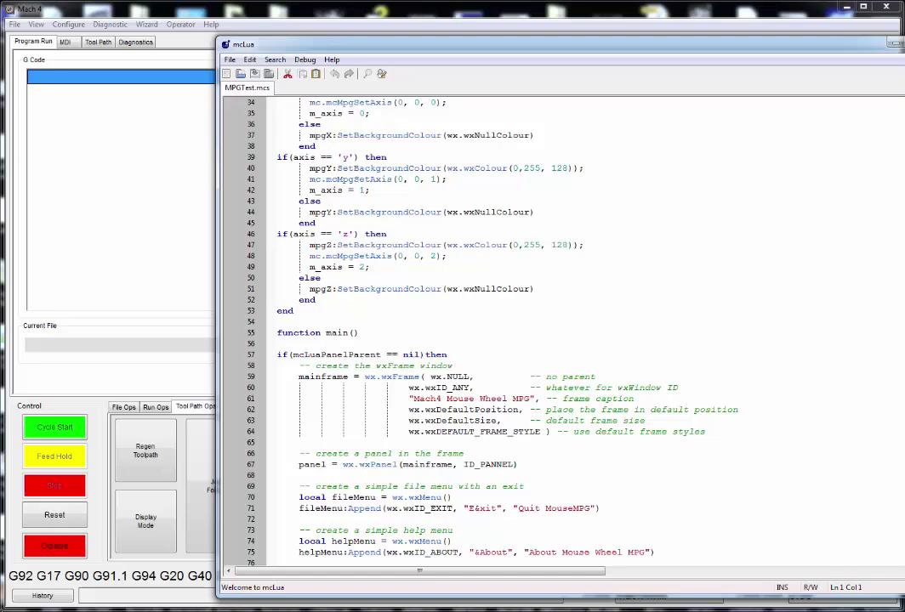
scroll(561, 332, "down", 20)
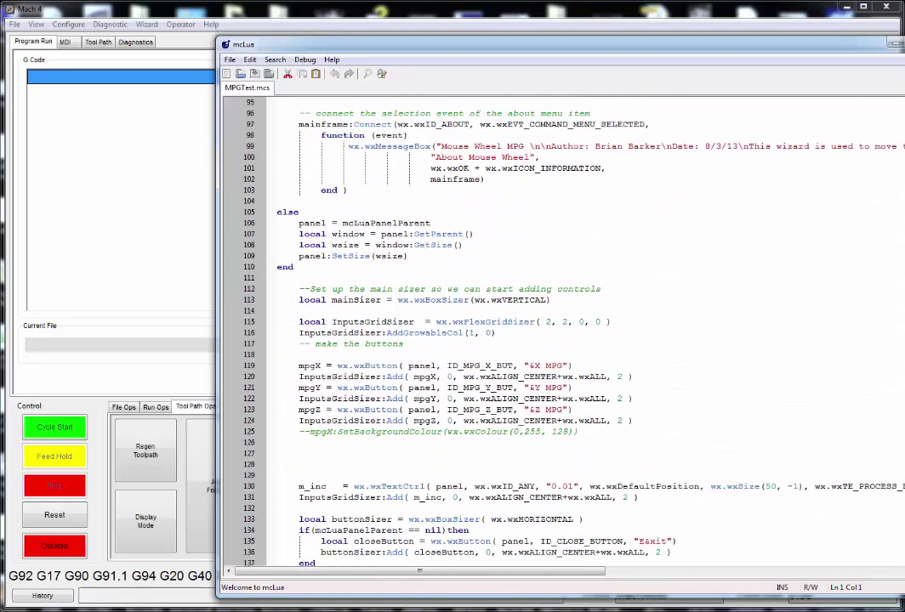
scroll(380, 431, "down", 7)
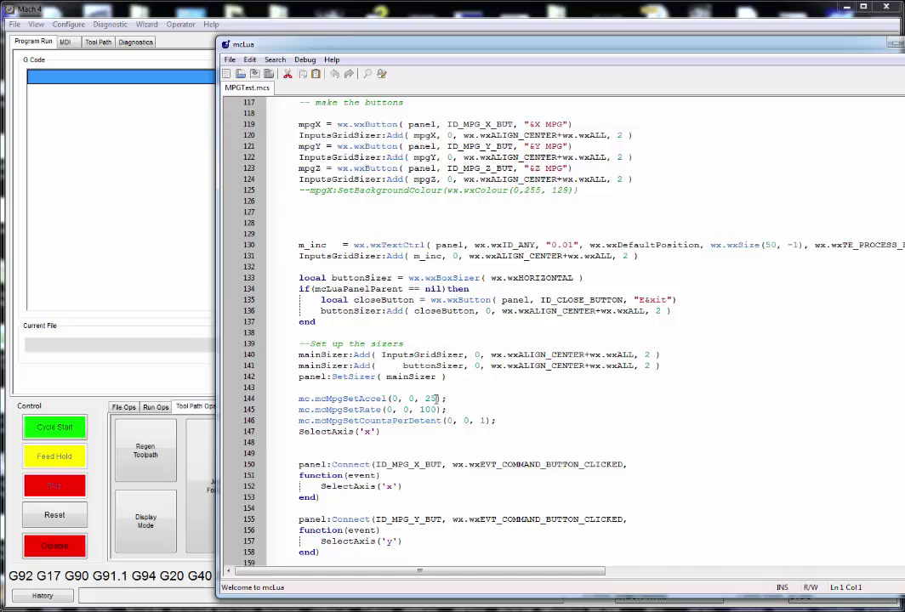
left_click(455, 398)
scroll(451, 387, "down", 3)
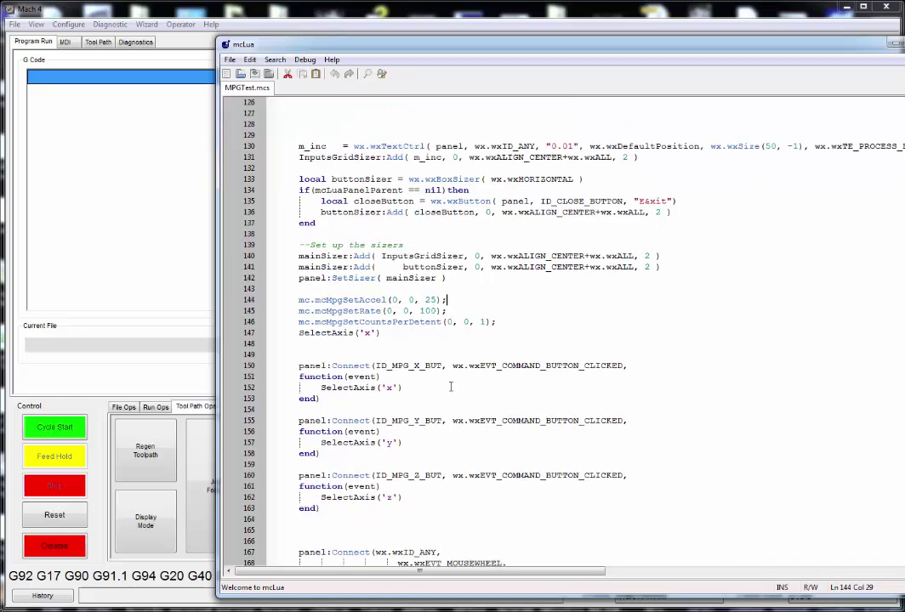
scroll(451, 387, "up", 3)
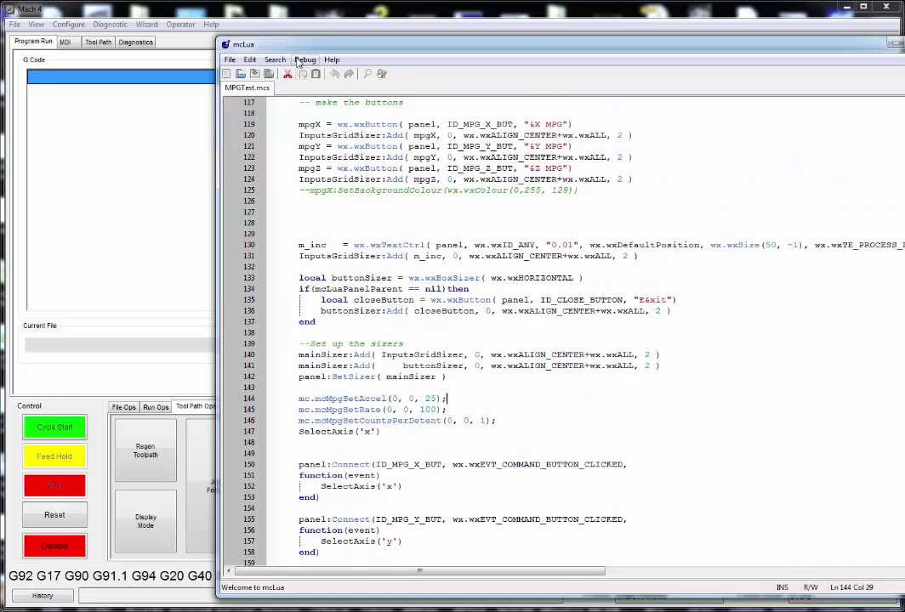
Step: Compile and run MPGTest, move the MPG window beside the code, and minimize the editor
left_click(304, 60)
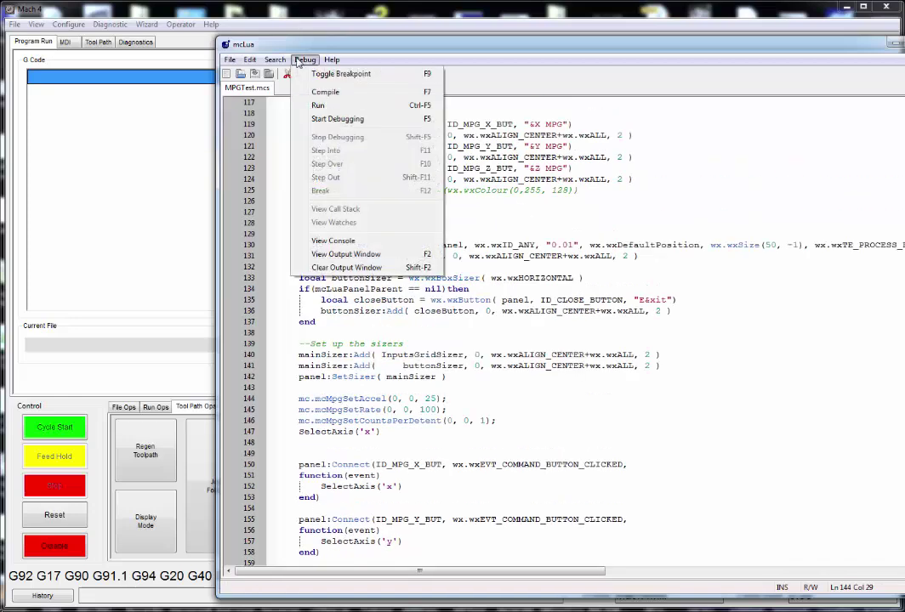
left_click(323, 106)
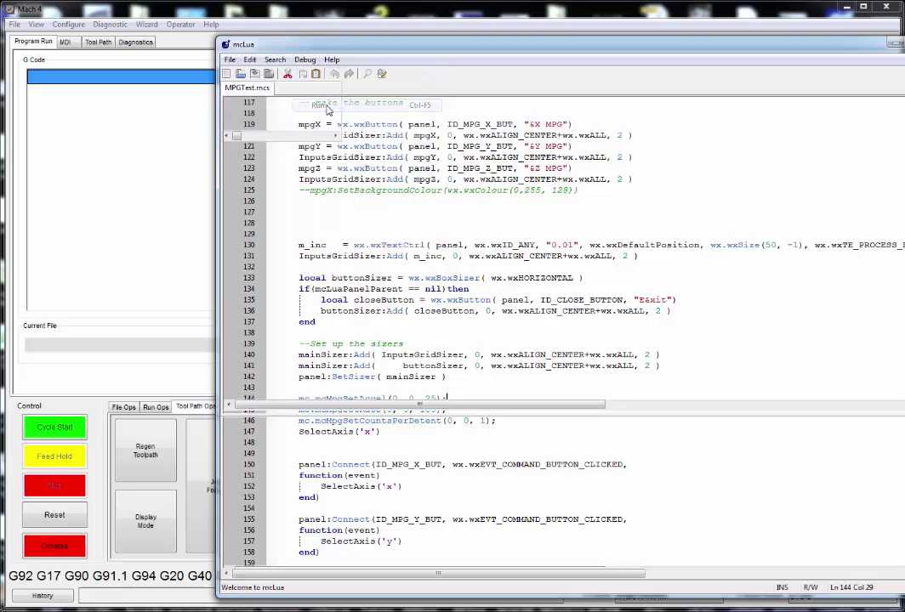
left_click_drag(72, 58, 289, 128)
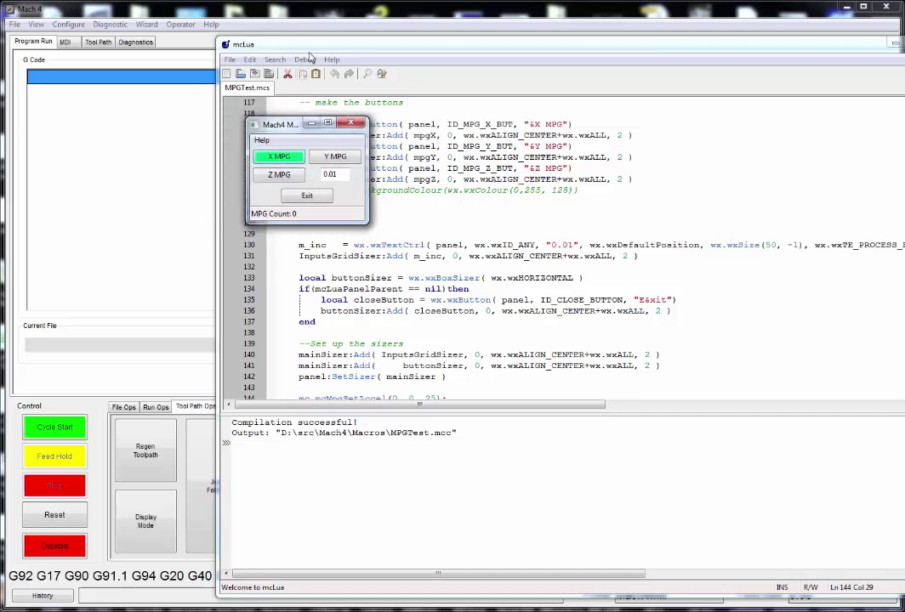
left_click_drag(273, 129, 298, 7)
left_click(357, 11)
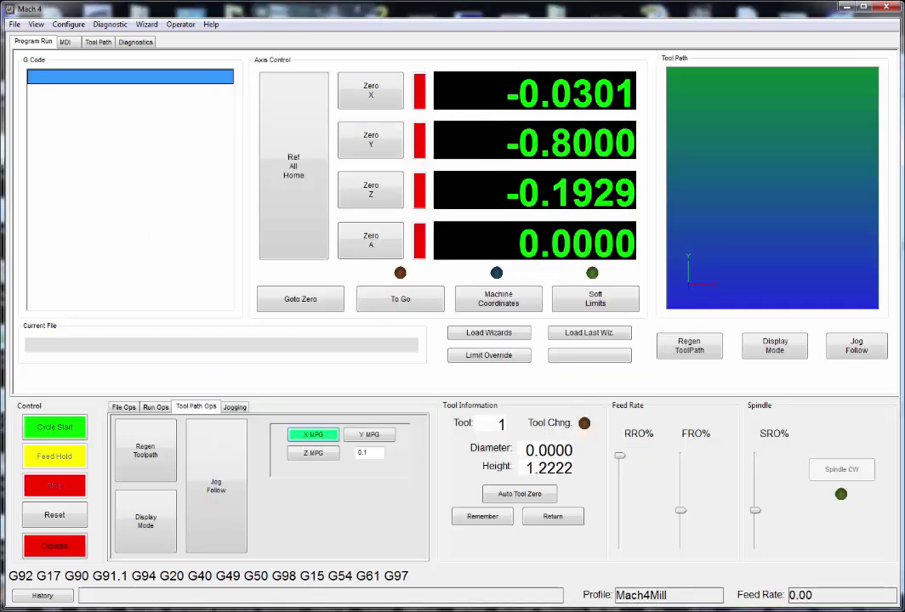
Step: Restore the MPG window, jog Y from -0.8000 to -0.8300 with Y MPG, then exit it
left_click(519, 596)
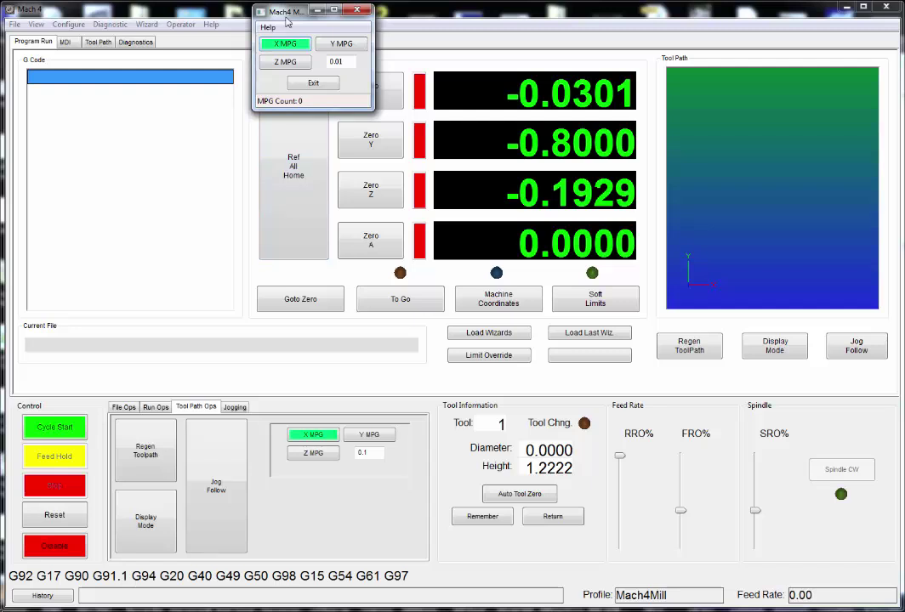
left_click_drag(287, 23, 244, 86)
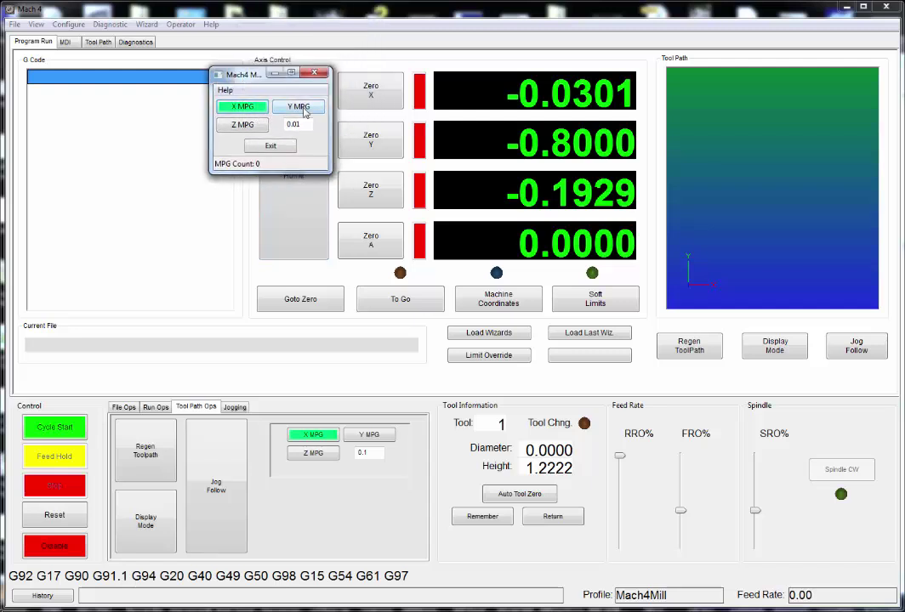
left_click(299, 109)
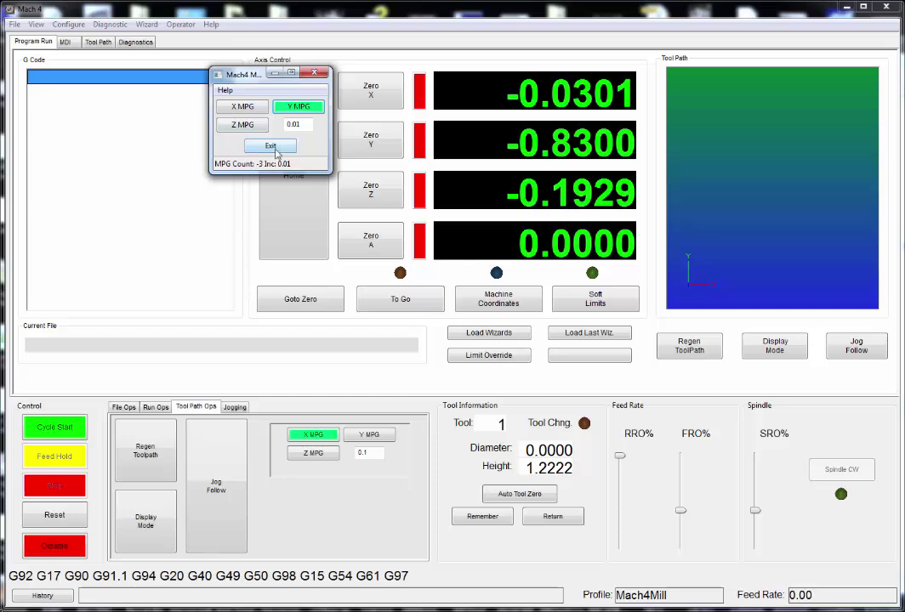
left_click(270, 146)
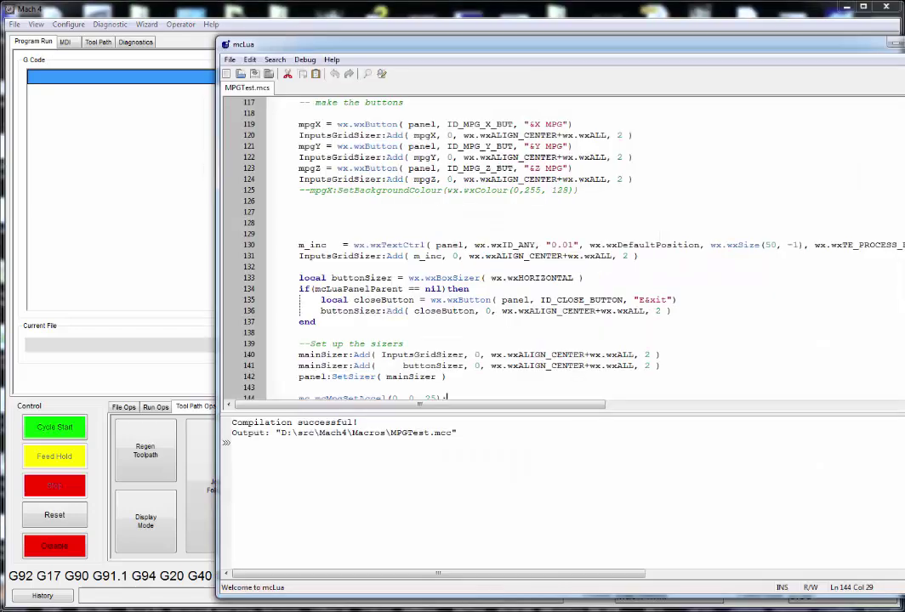
Step: Select all of the MPGTest code with Ctrl+A and close mcLua, returning to Mach4
left_click(527, 190)
key("ctrl+a")
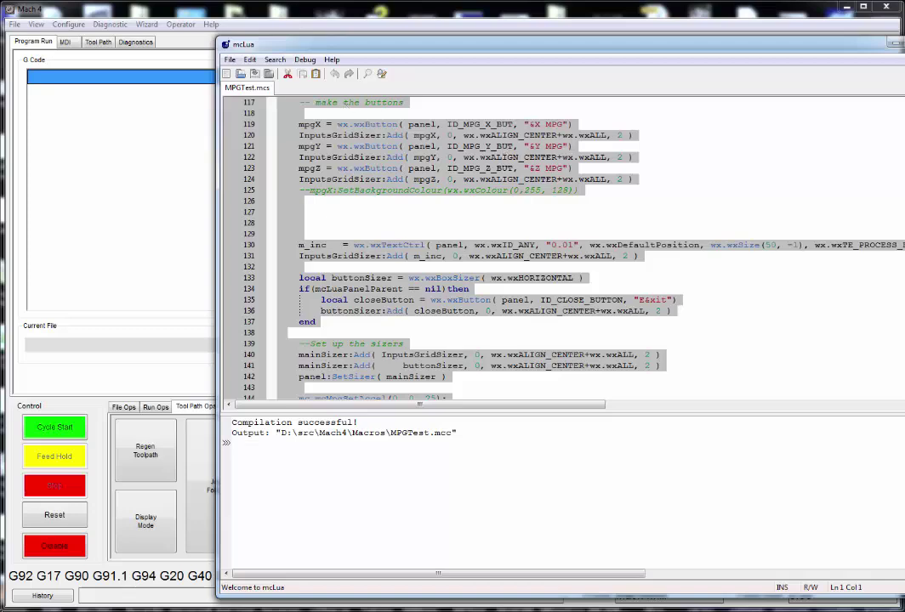
key("alt+F4")
left_click(180, 24)
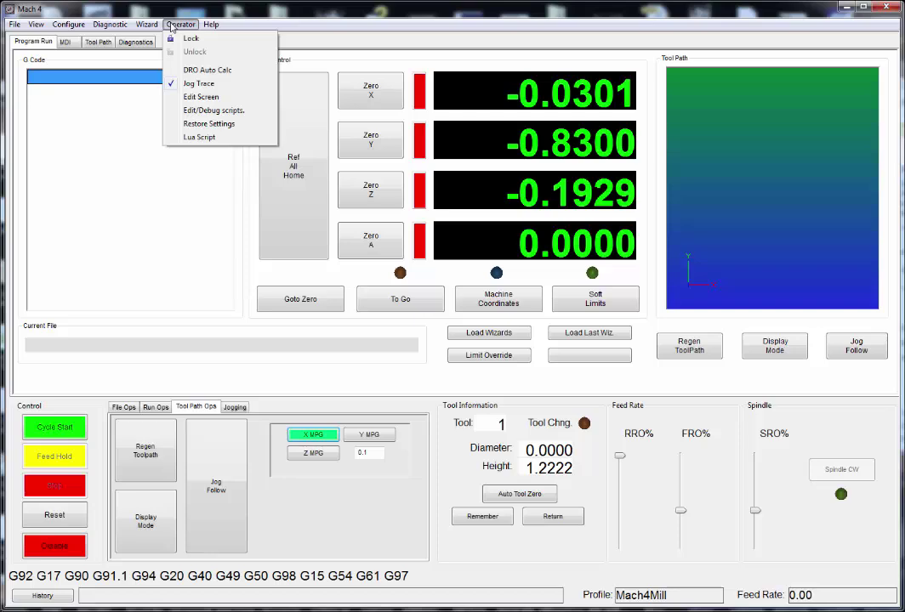
Step: In Edit Screen mode, select panel lpanel3 in Tool Path Ops and open its Script event in mcLua
left_click(200, 97)
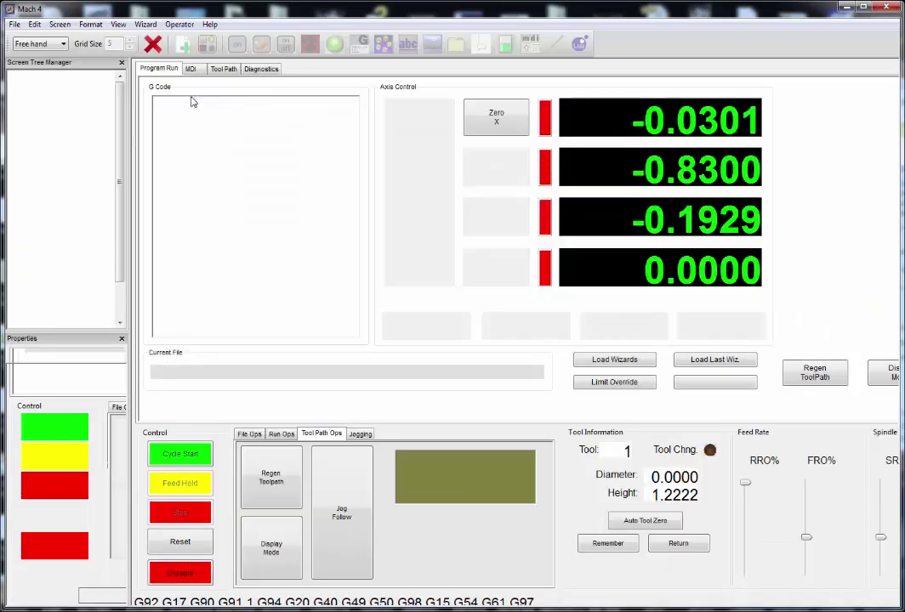
left_click(339, 405)
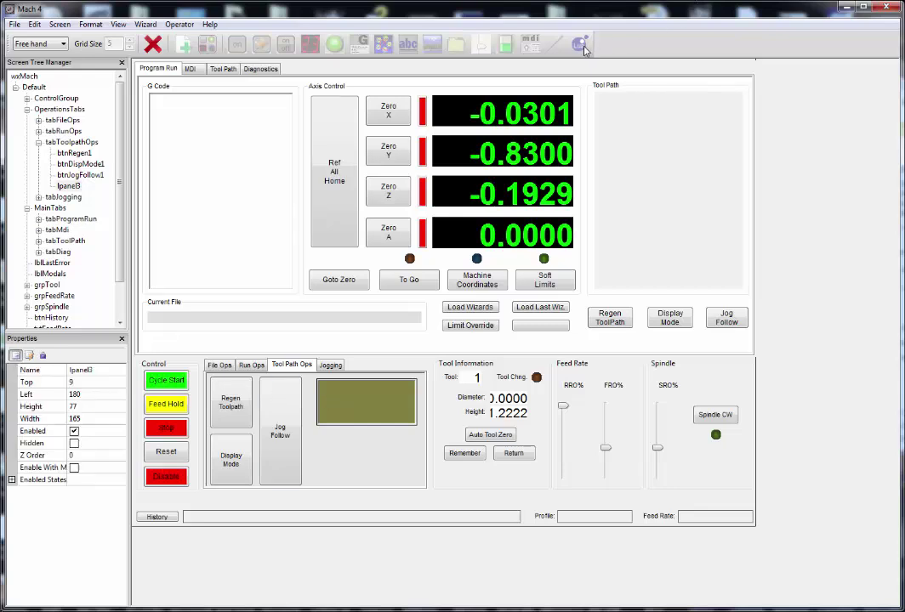
left_click(365, 456)
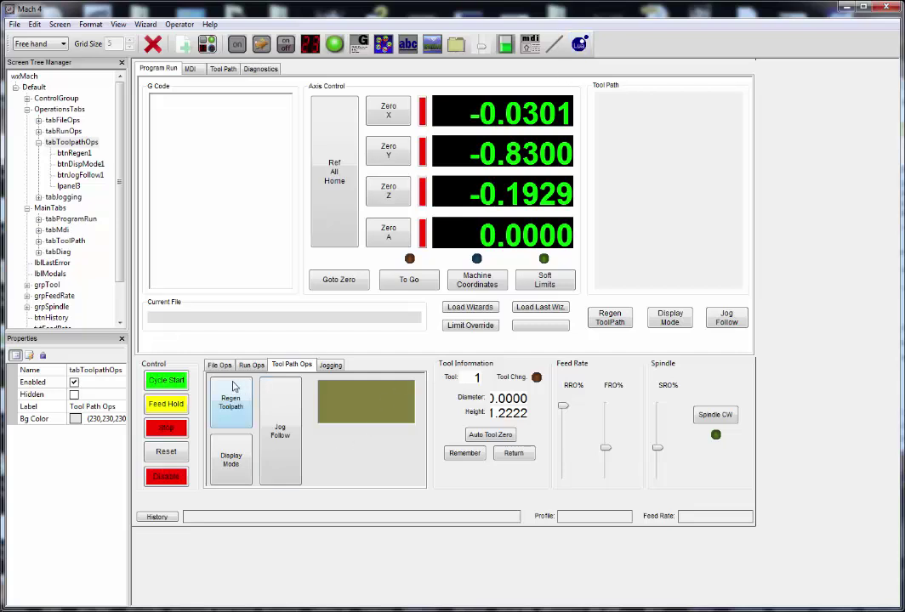
left_click(372, 406)
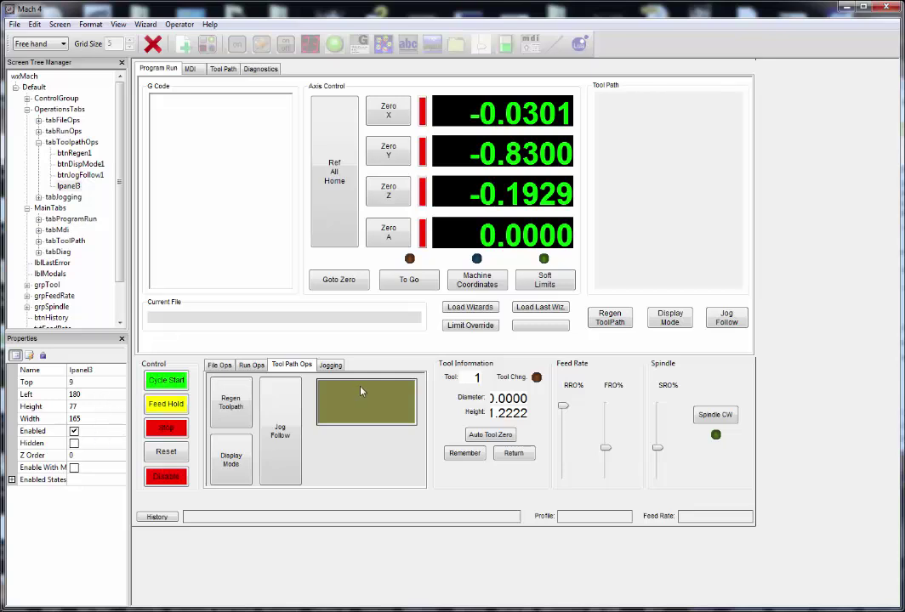
left_click(30, 357)
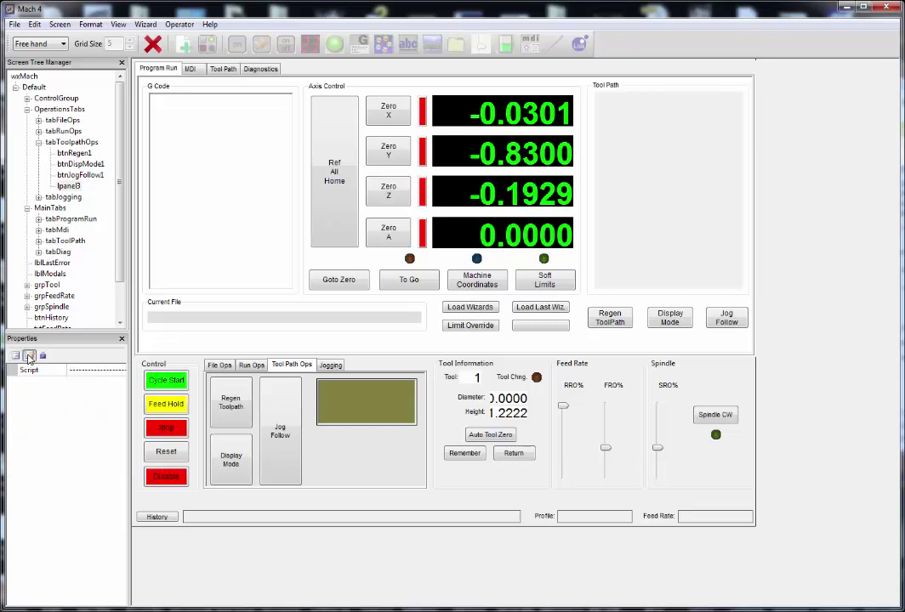
left_click(100, 370)
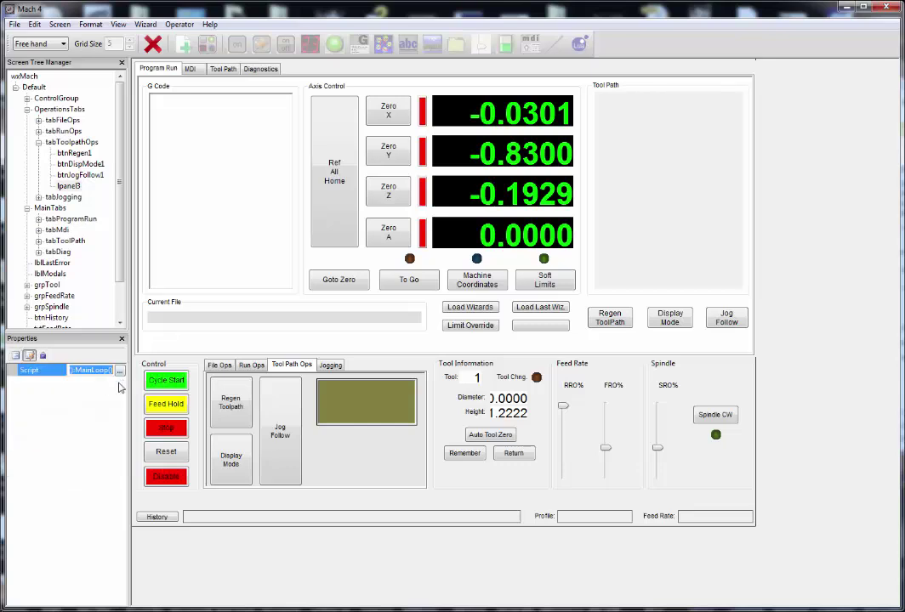
left_click(119, 371)
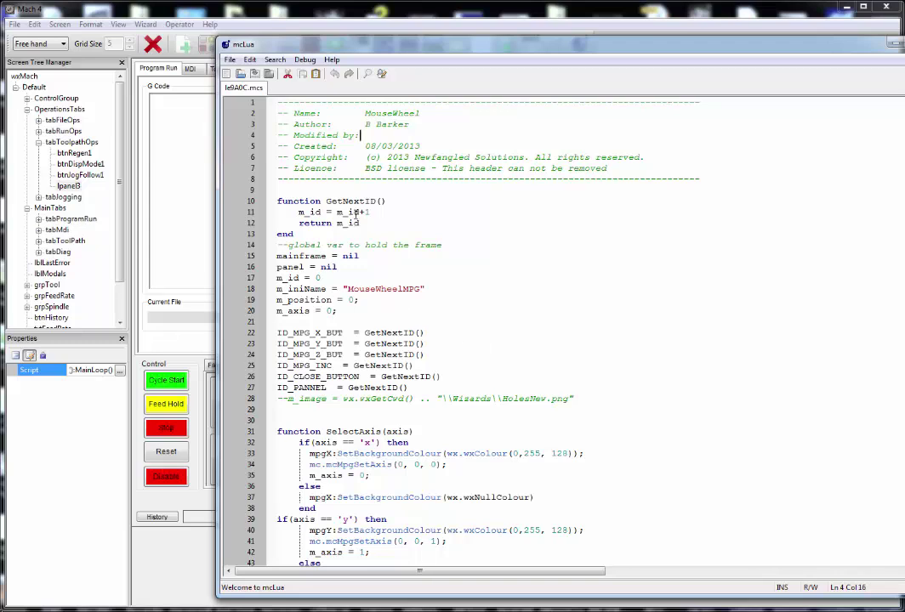
Step: Replace le9A0C.mcs with the pasted MouseWheel MPG script, save it, and close mcLua
key("ctrl+a")
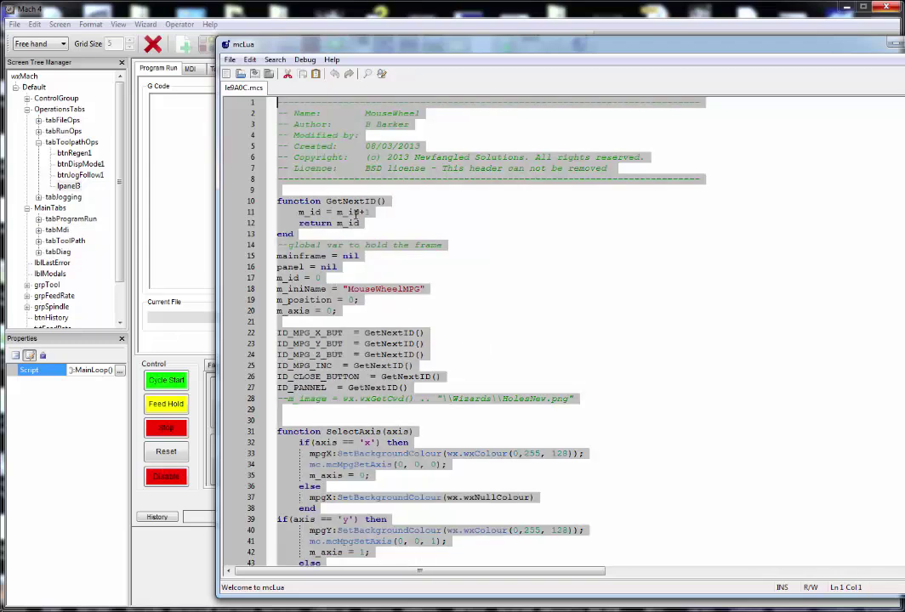
key("Delete")
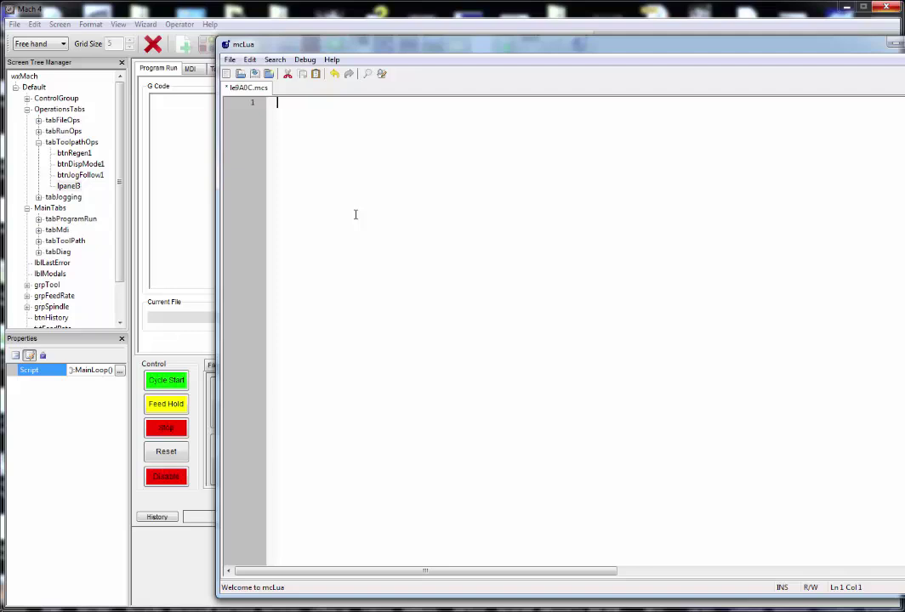
key("ctrl+v")
left_click(419, 409)
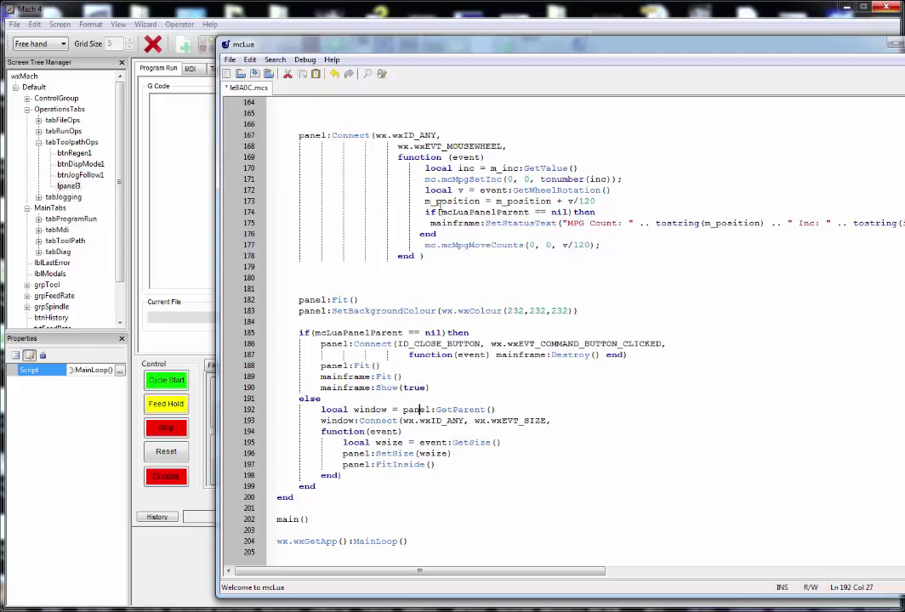
left_click(269, 76)
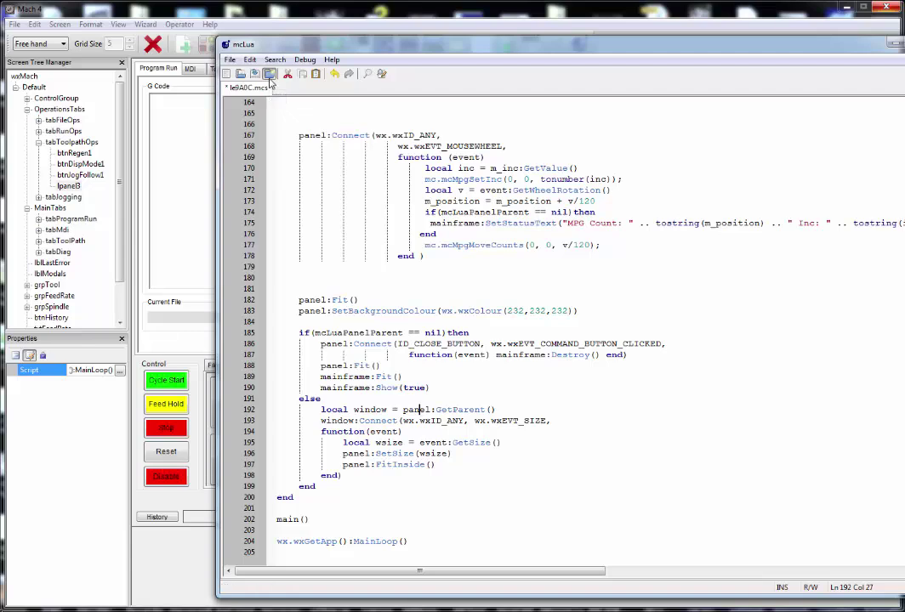
key("alt+F4")
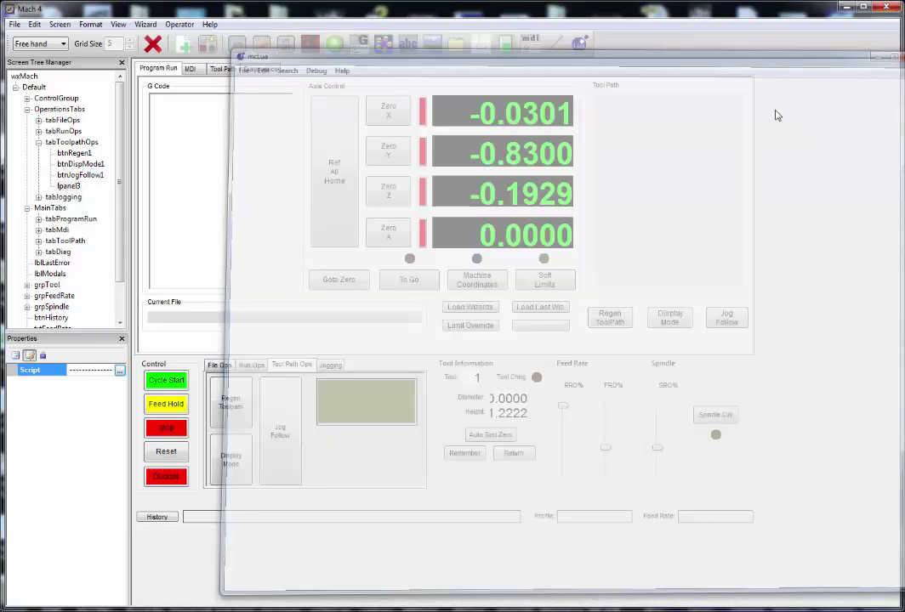
Step: Leave Edit Screen mode, save the modified screen, and enable the machine
left_click(180, 24)
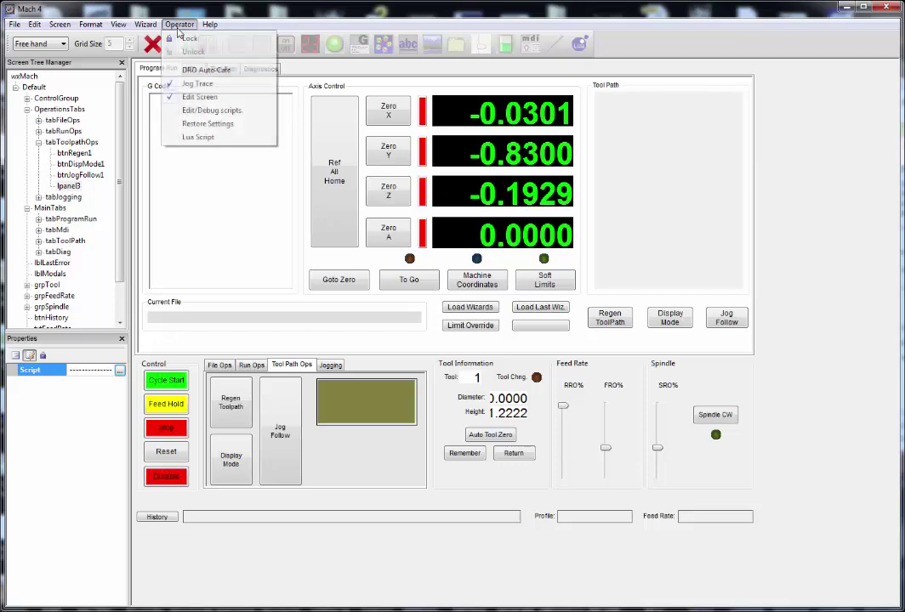
left_click(194, 99)
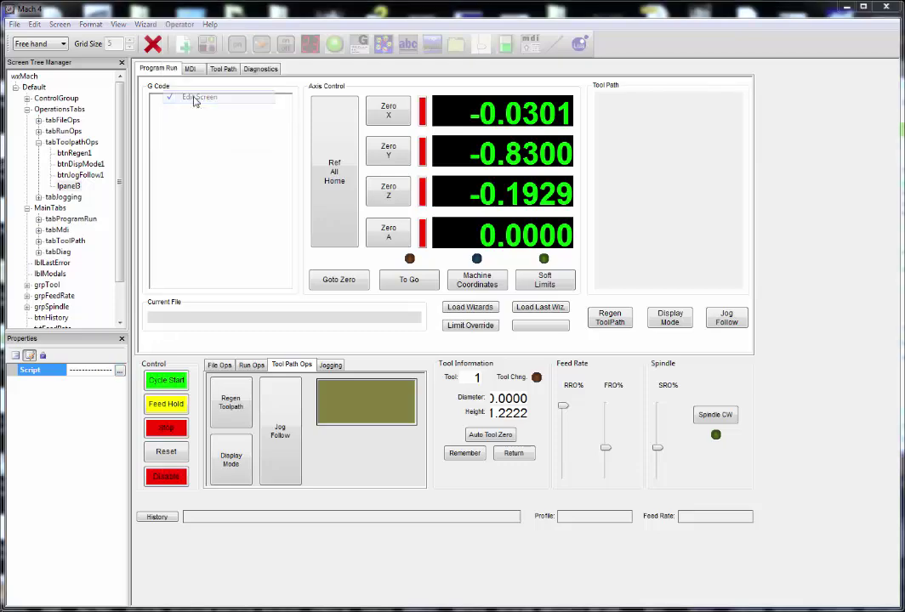
left_click(491, 311)
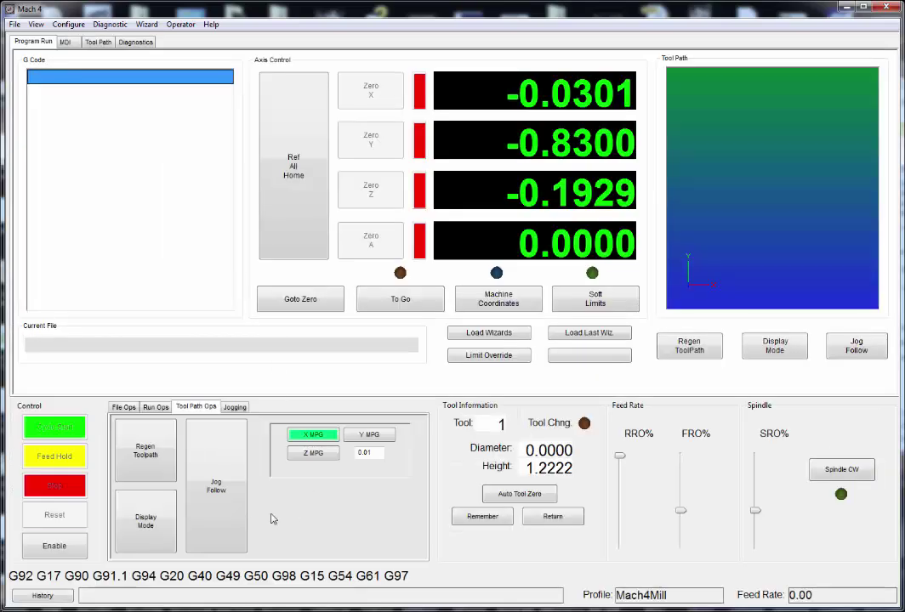
left_click(54, 546)
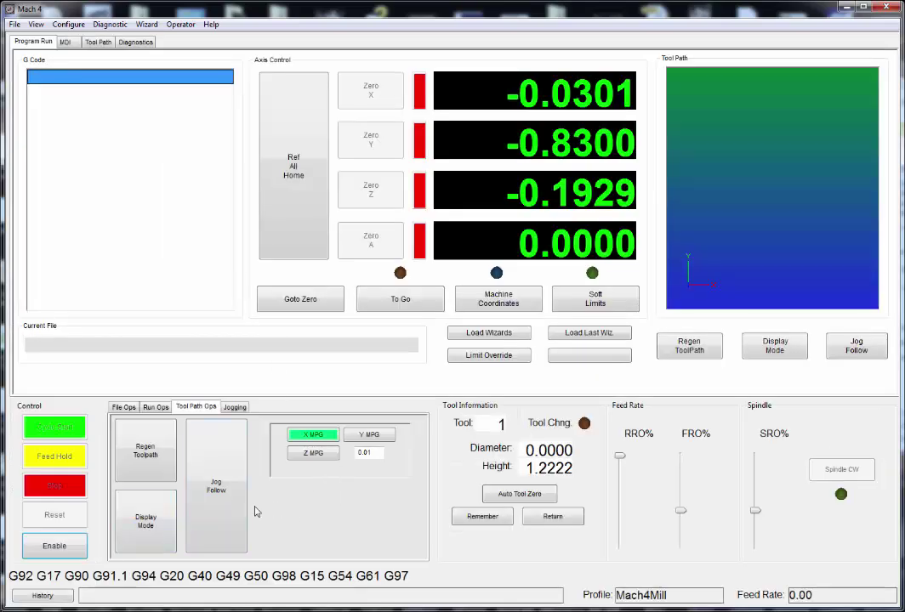
left_click(54, 544)
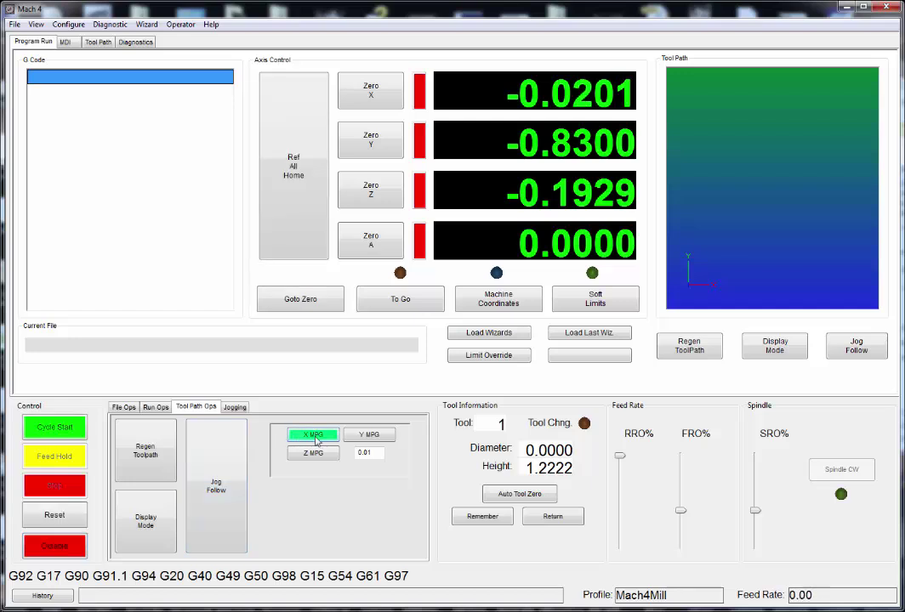
Step: Jog with the Z, Y and X MPG buttons, setting the jog increment to .1
left_click(313, 455)
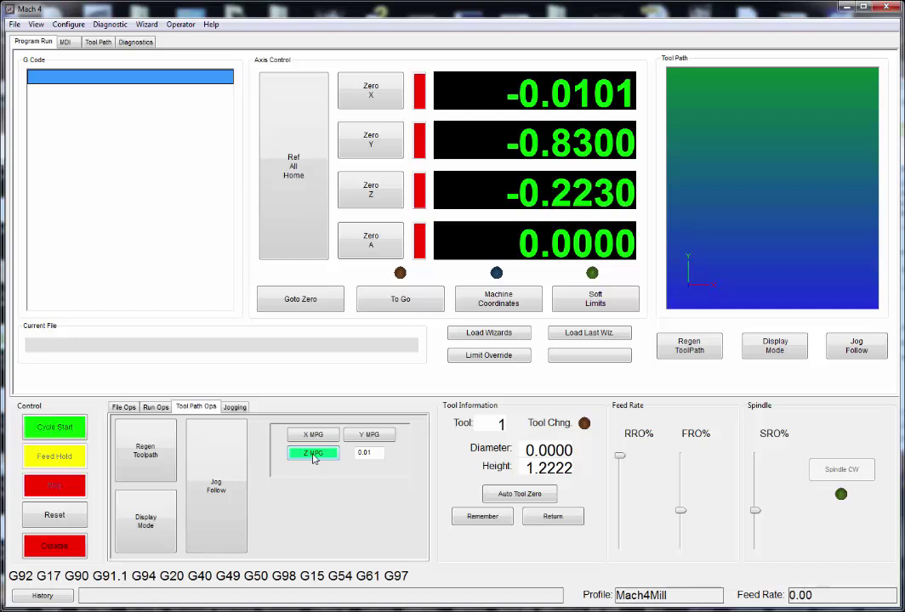
left_click(380, 436)
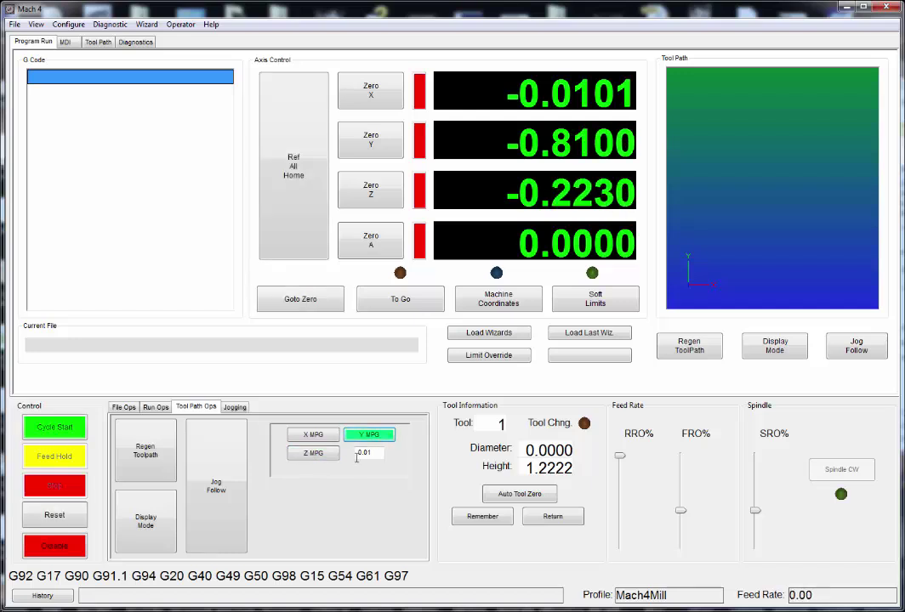
double_click(373, 453)
type(".1")
left_click(316, 435)
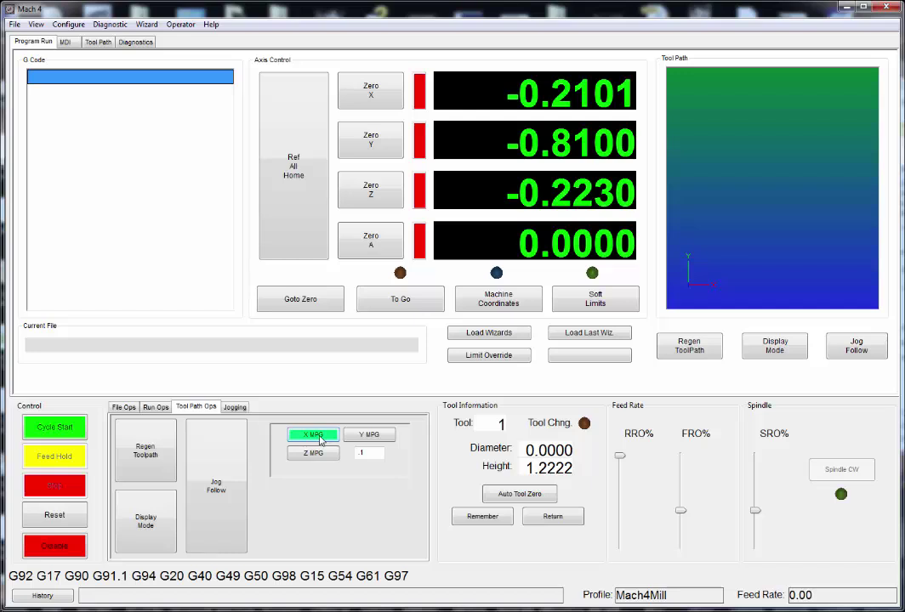
left_click(361, 453)
type(".1")
Step: Return to Edit Screen mode and open the olive panel's Script event in mcLua
left_click(179, 24)
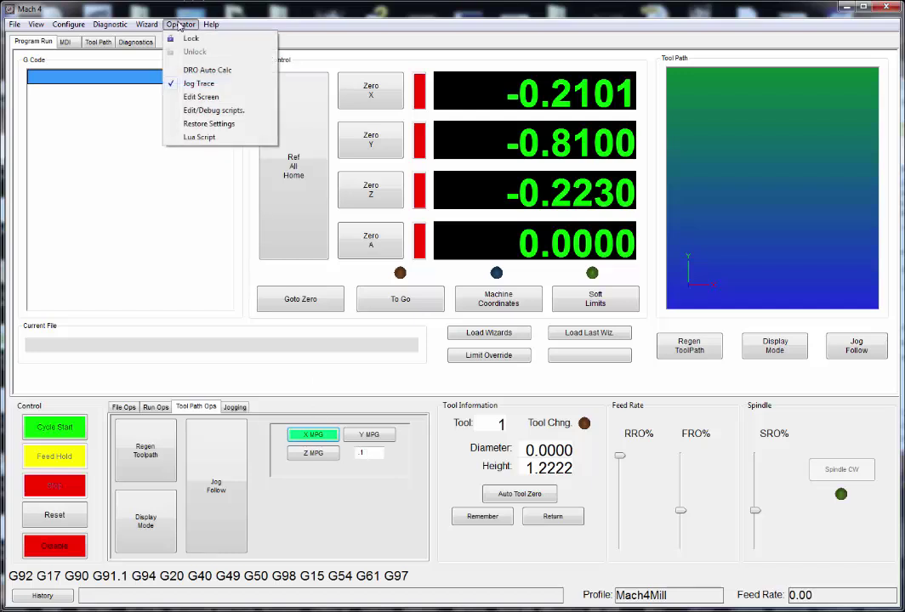
left_click(202, 97)
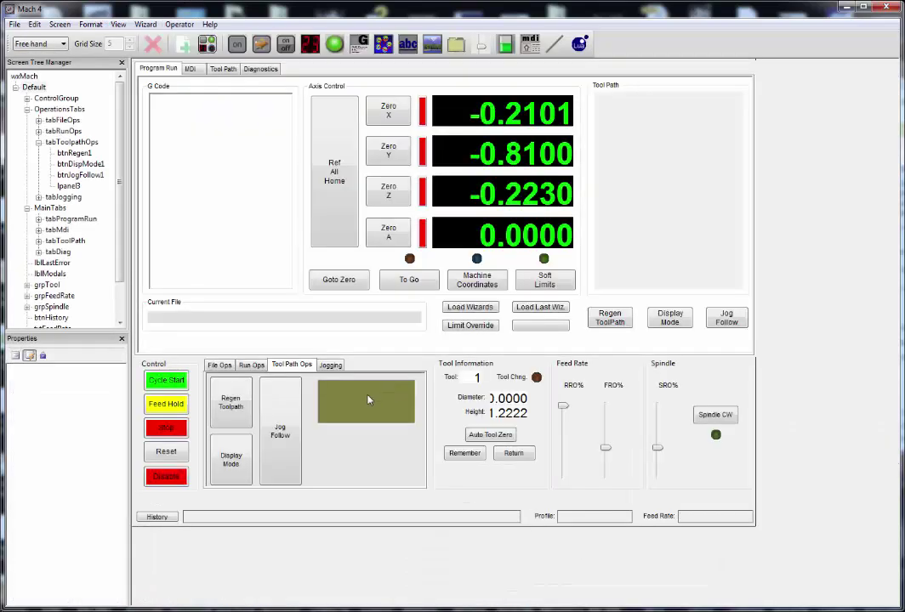
left_click(369, 400)
left_click(119, 370)
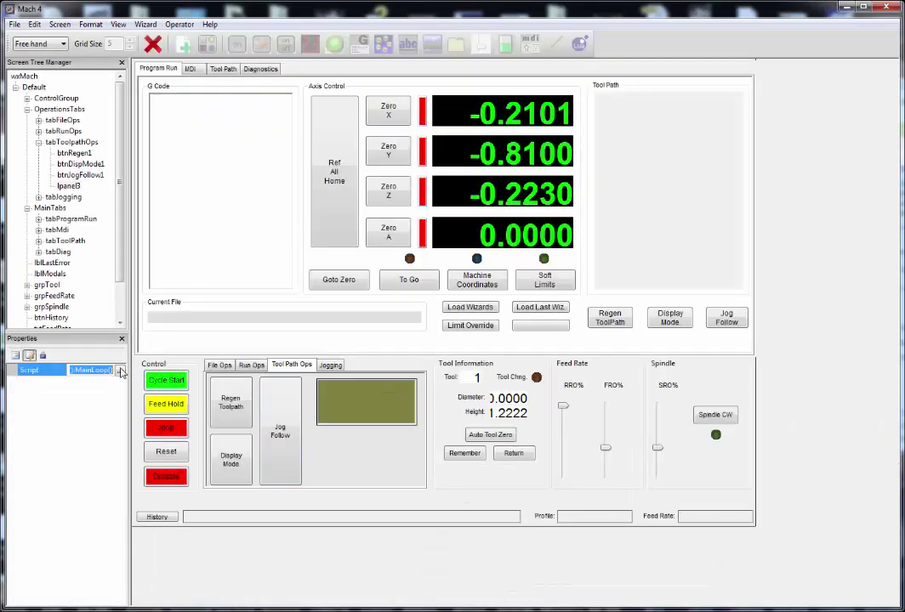
left_click(121, 371)
left_click(604, 415)
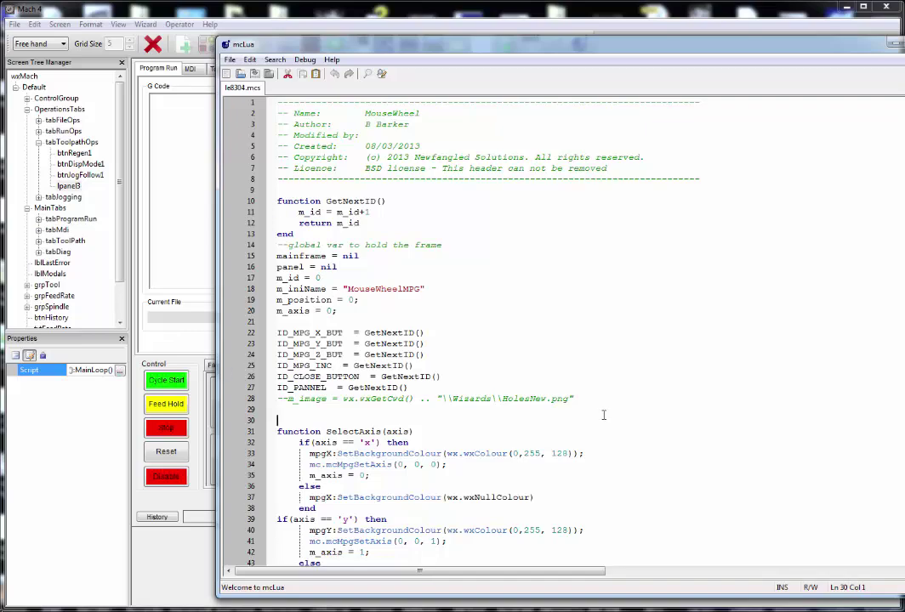
Step: Change the default increment on line 130 from "0.01" to "0.1" and close mcLua
scroll(604, 415, "down", 20)
scroll(604, 415, "down", 4)
scroll(604, 415, "down", 8)
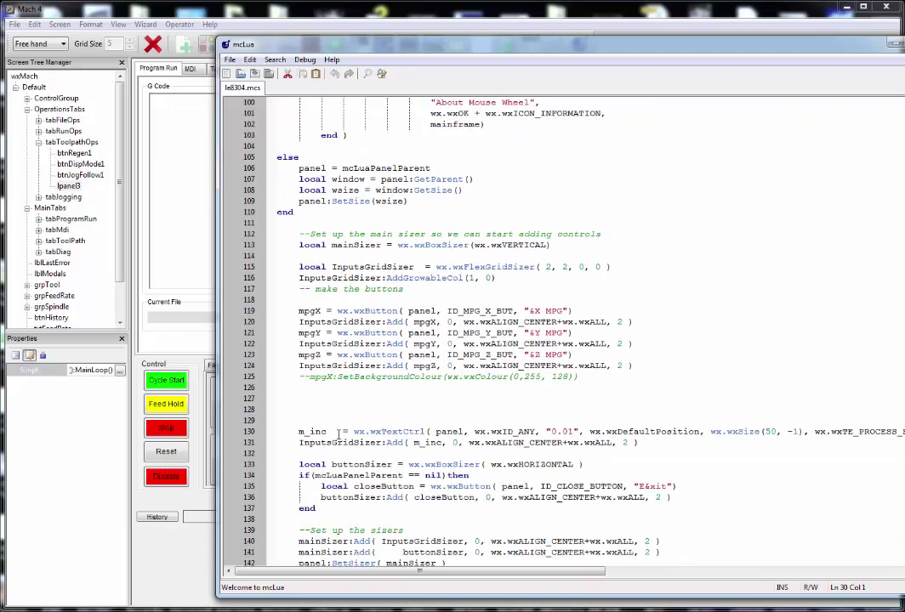
left_click(566, 432)
key("BackSpace")
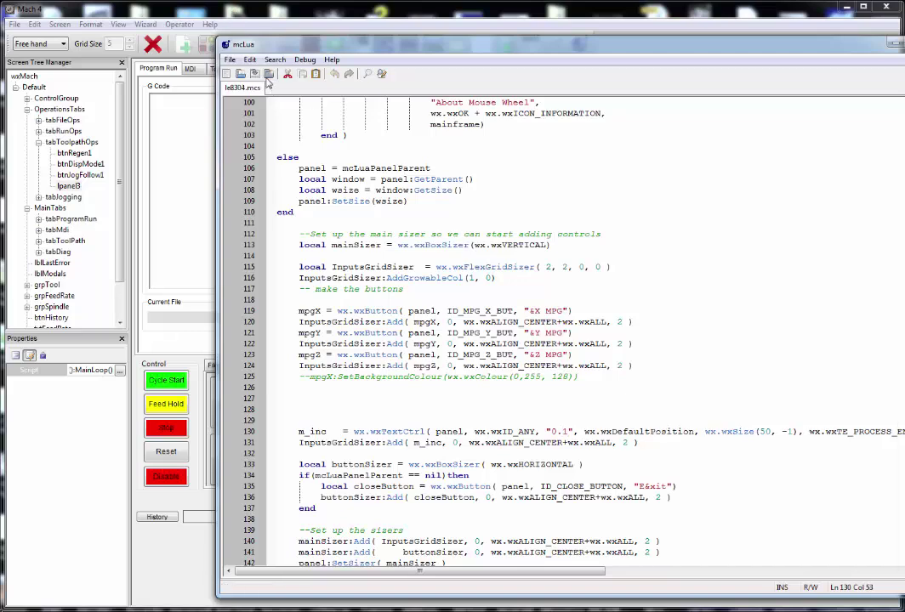
key("alt+F4")
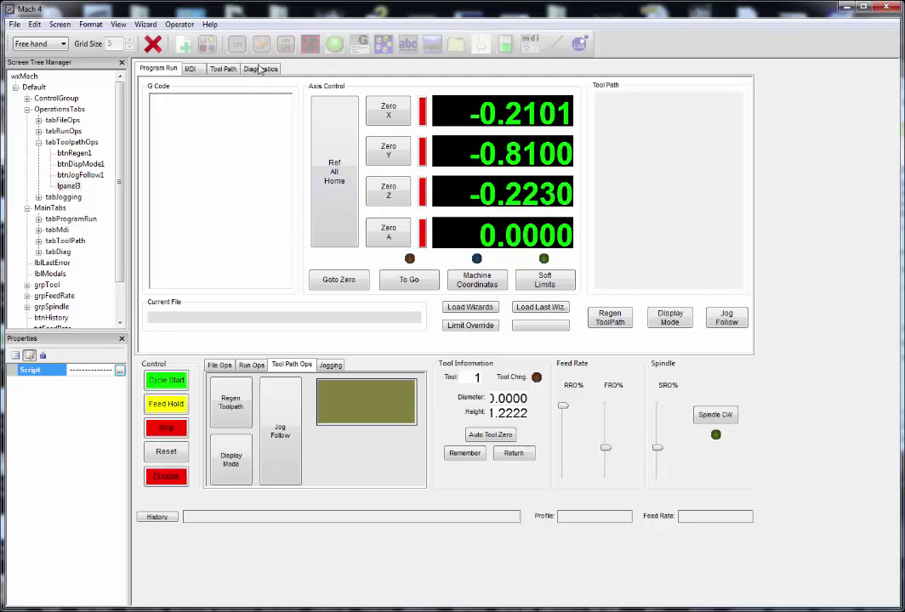
Step: Exit Edit Screen mode, save the screen, and enable the machine for jogging Z at 0.1
left_click(179, 24)
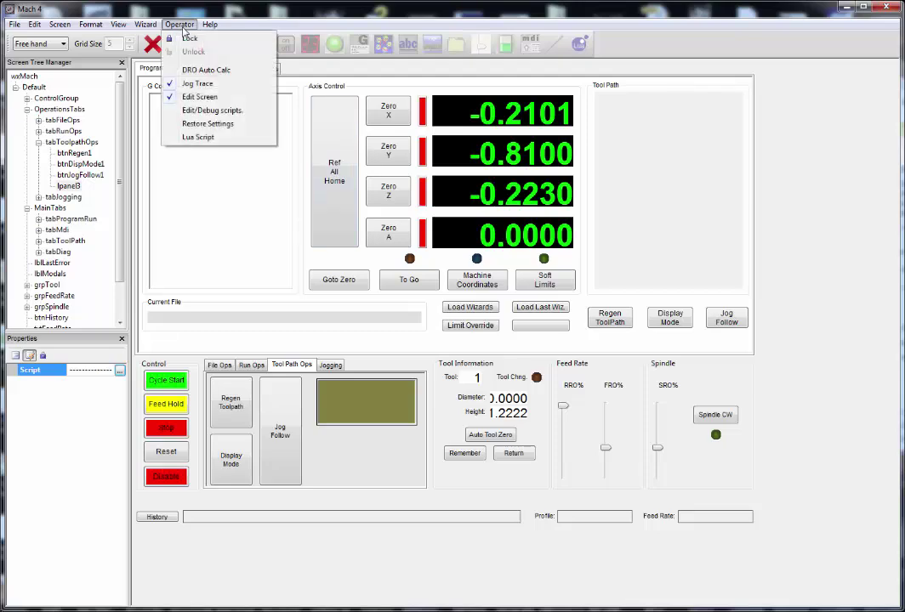
left_click(192, 97)
left_click(487, 314)
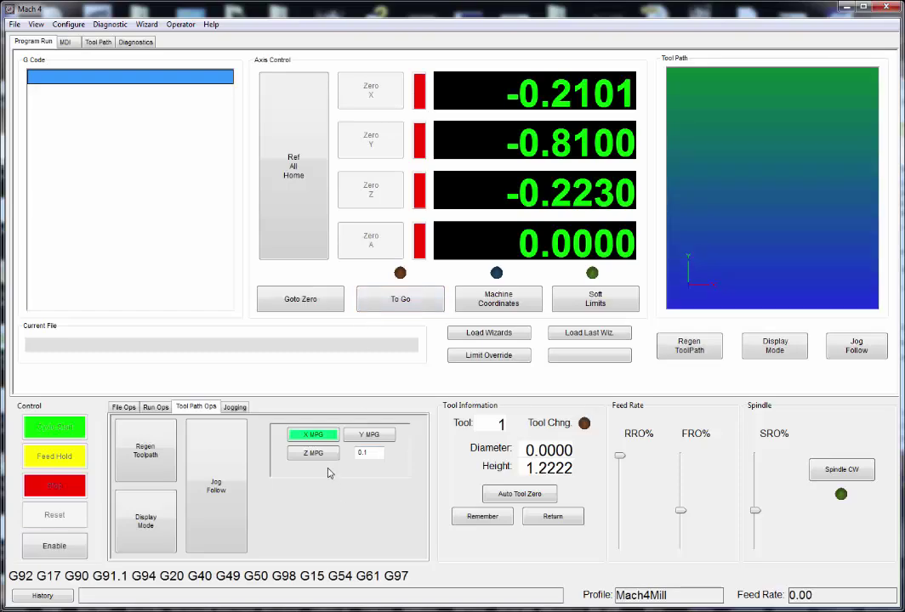
left_click(67, 549)
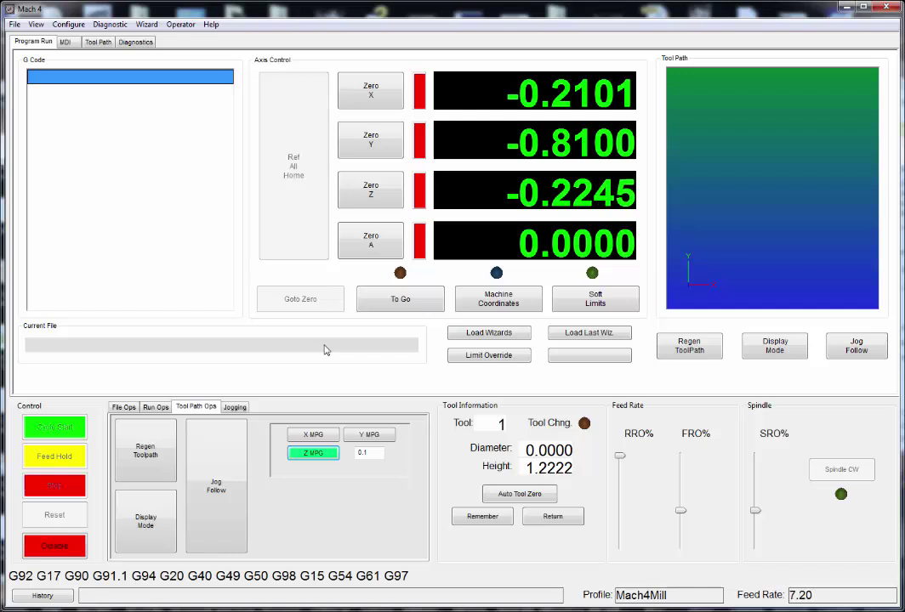